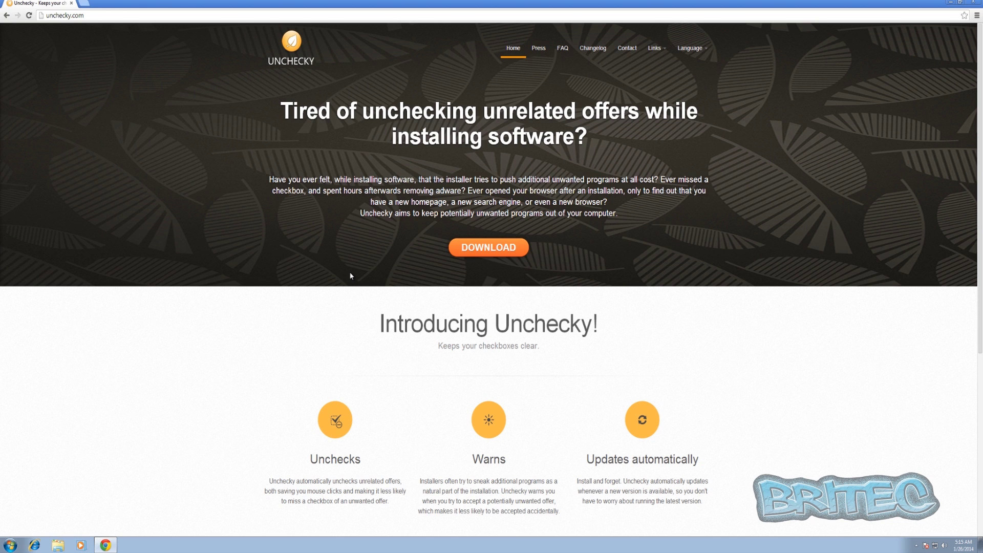
Reveal the desktop and run uTorrent Setup past the welcome, warning, license and configuration pages
left_click(950, 2)
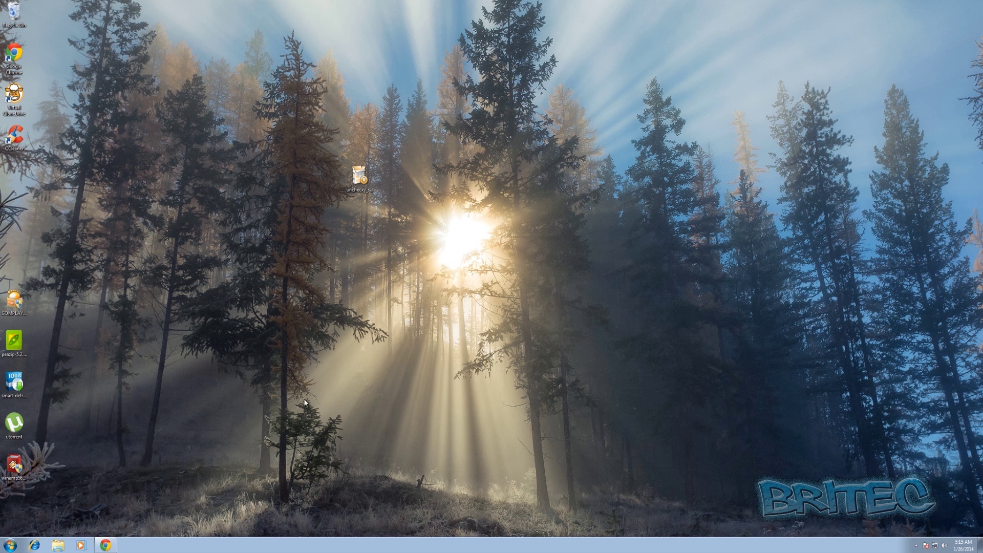
left_click_drag(14, 422, 474, 180)
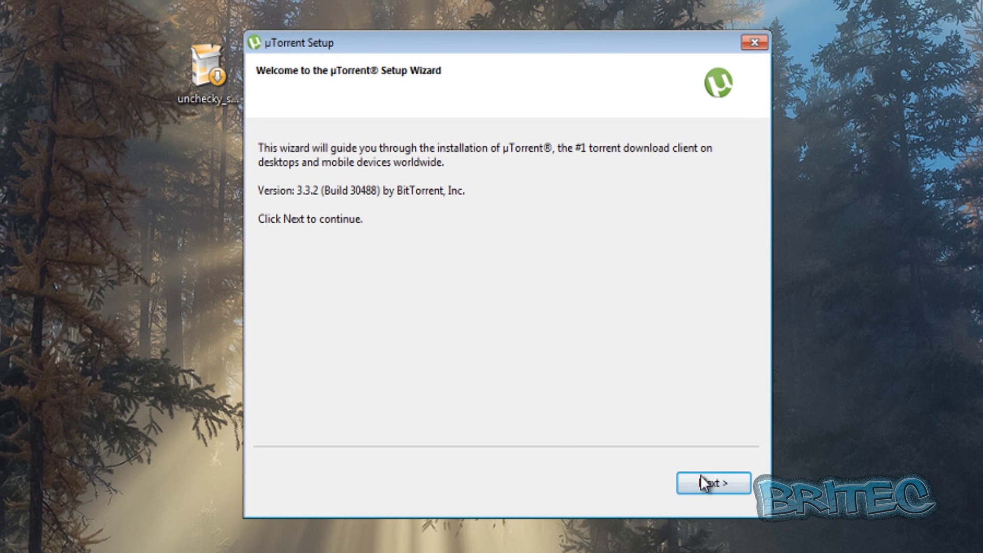
left_click(707, 482)
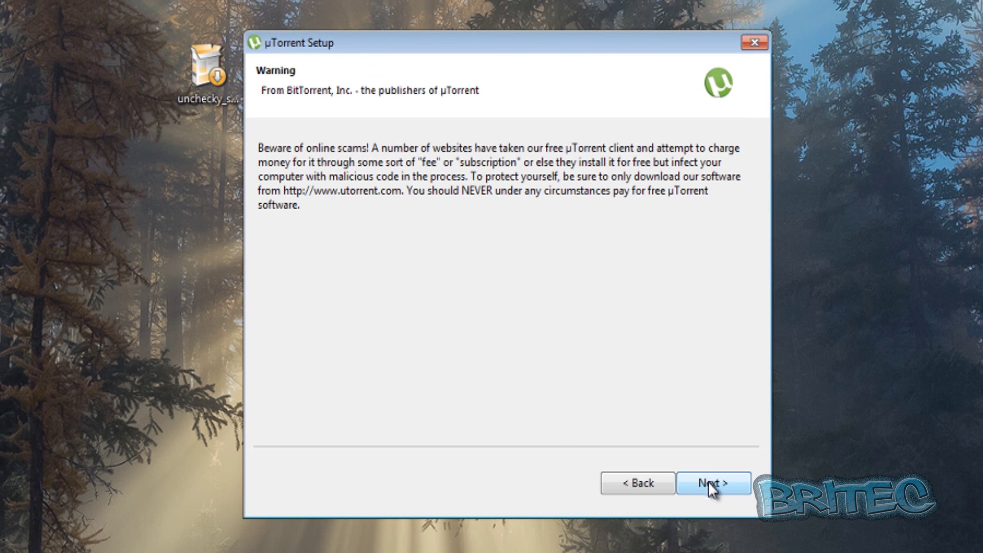
left_click(709, 484)
left_click(707, 482)
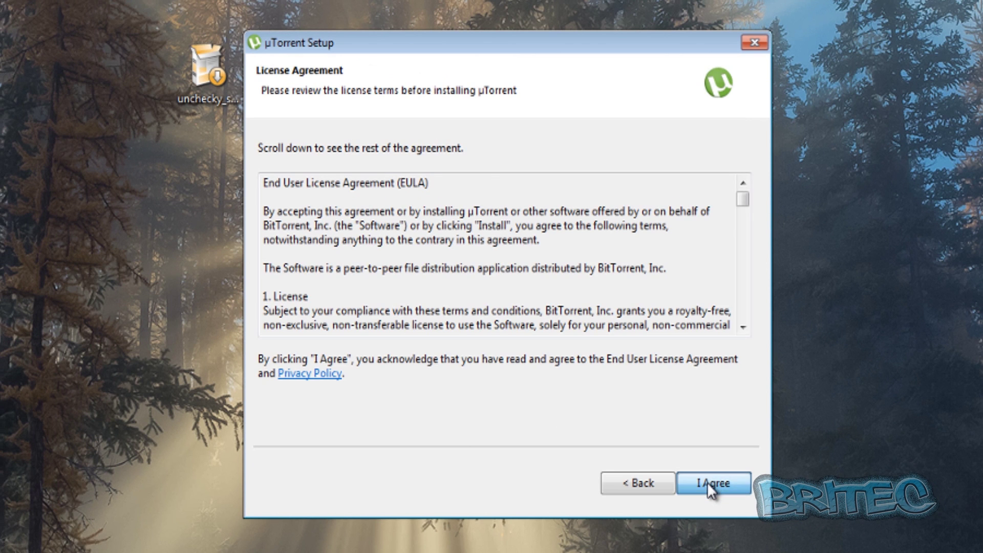
left_click(707, 483)
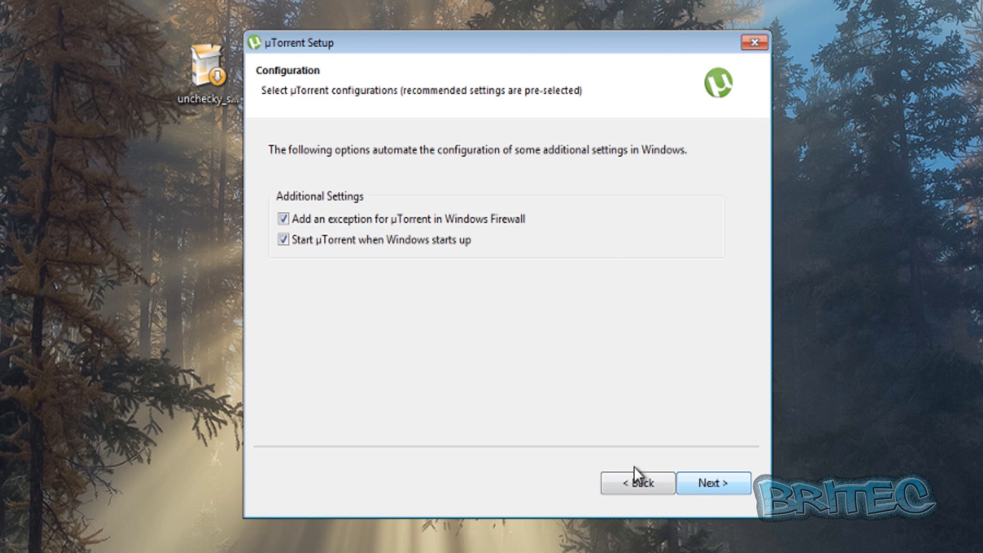
left_click(714, 484)
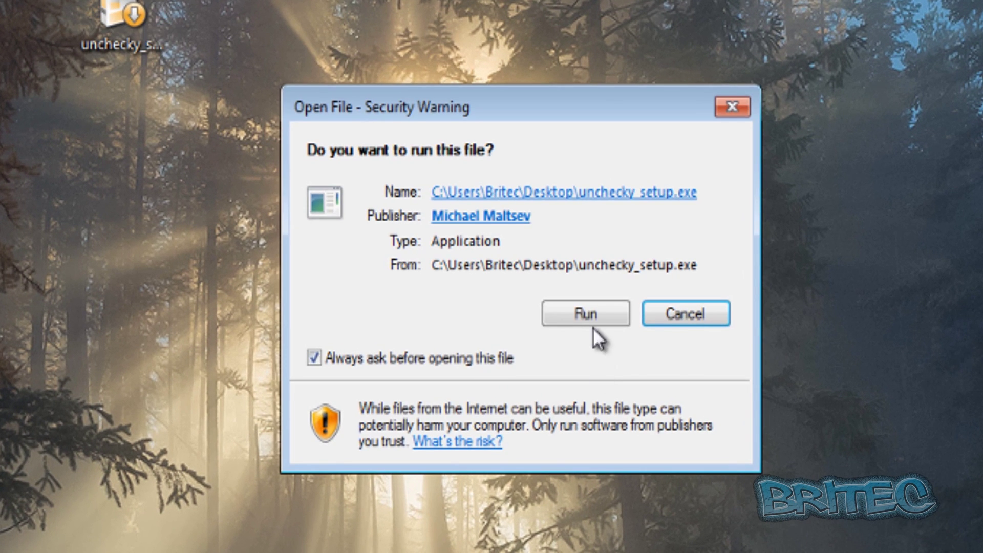
Allow the Unchecky v0.2.5 installer to run and approve its installation
left_click(590, 321)
left_click(666, 444)
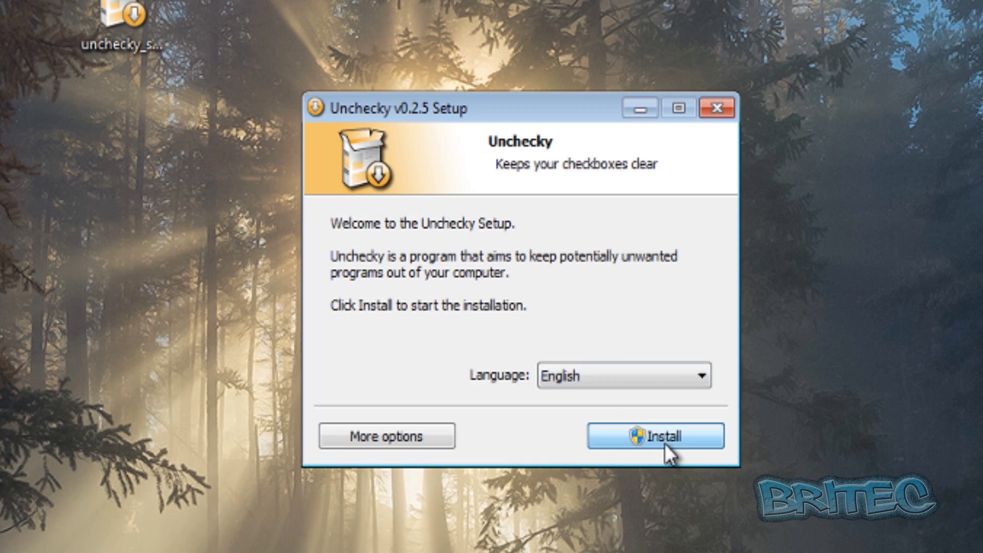
left_click(634, 328)
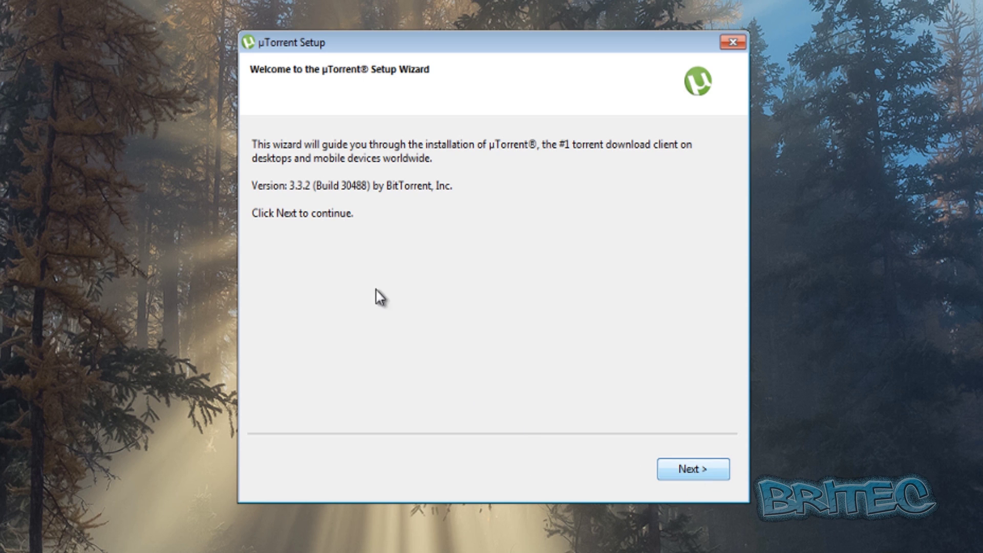
Rerun uTorrent Setup with default configuration, skipping the bundle release download
left_click(693, 472)
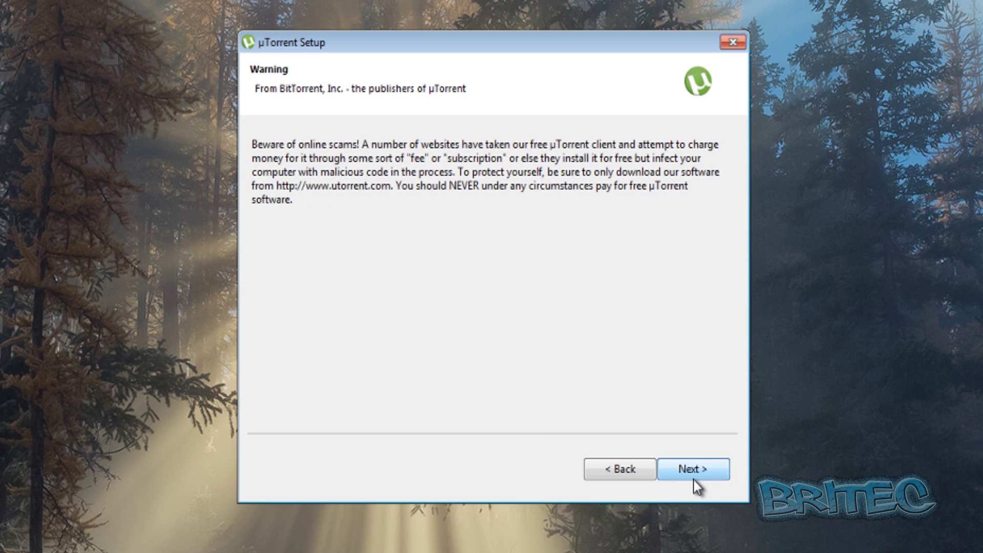
left_click(695, 472)
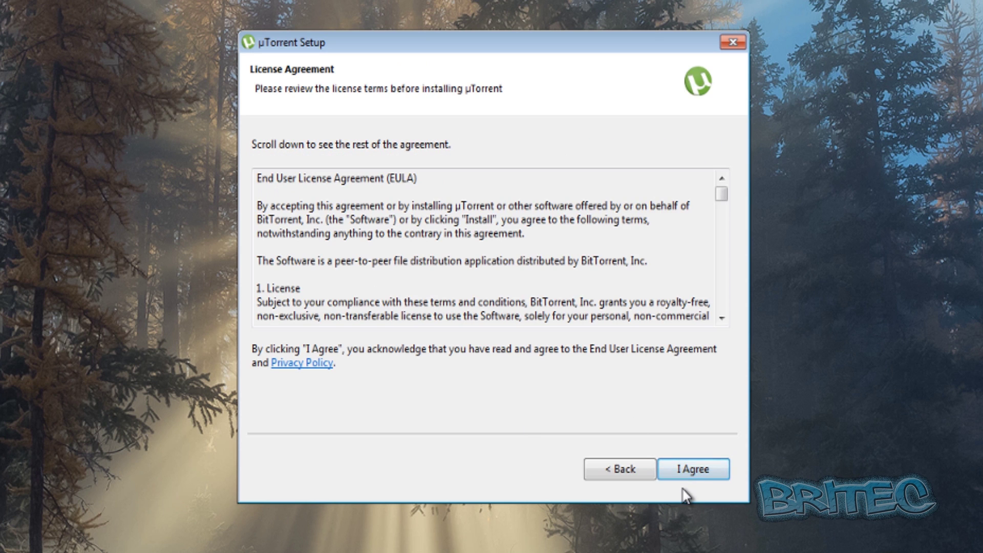
left_click(715, 469)
left_click(693, 477)
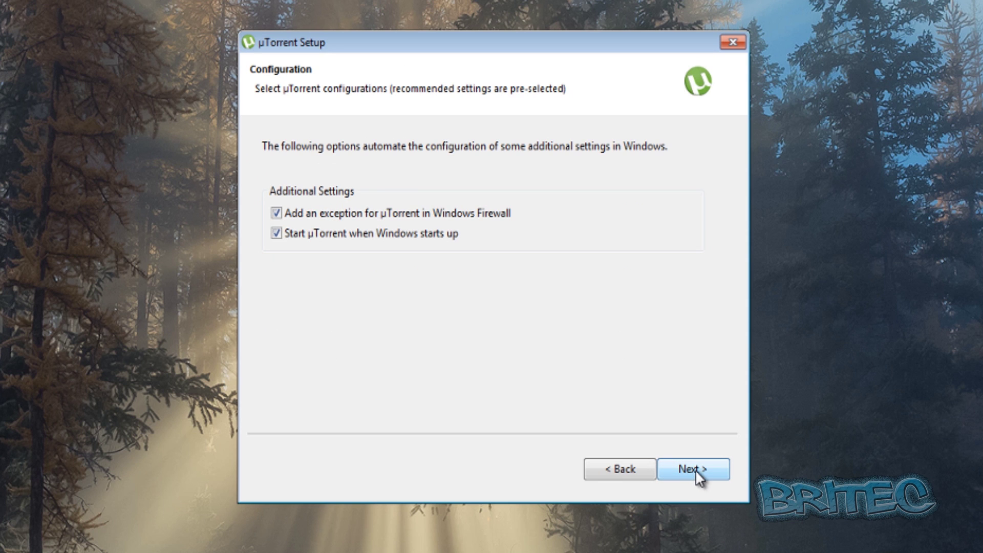
left_click(695, 469)
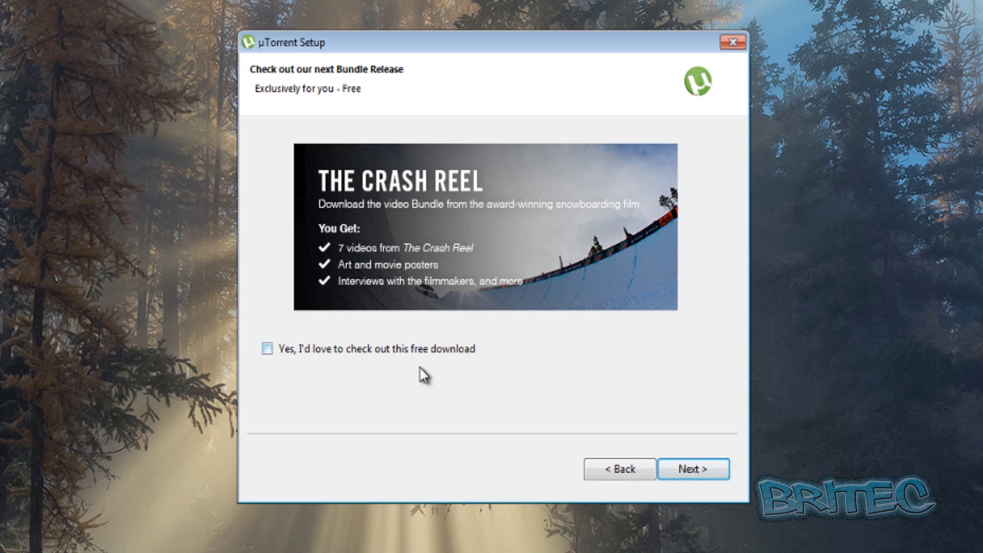
left_click(695, 471)
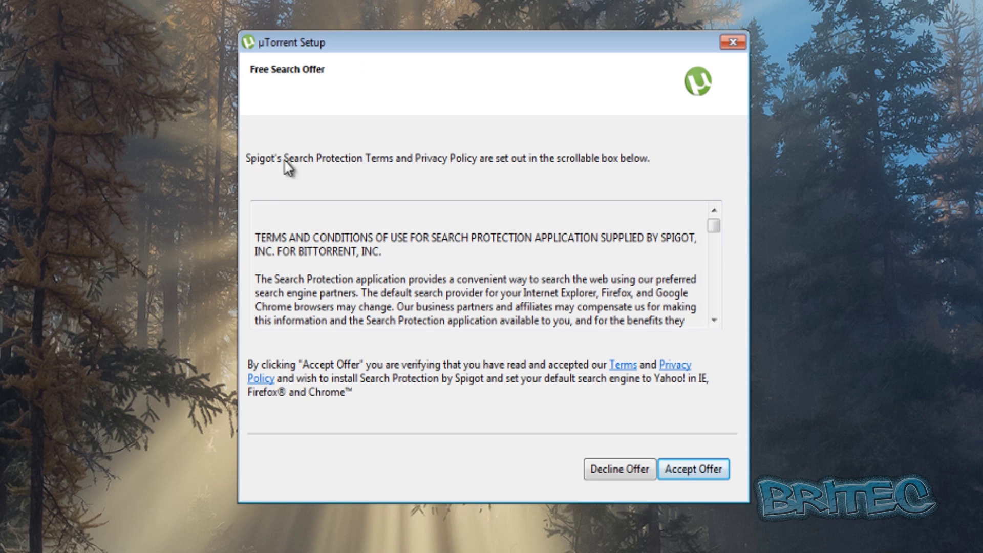
Decline the Spigot offer, keep PricePeep declined at Unchecky's warning, and close uTorrent Setup
left_click(622, 467)
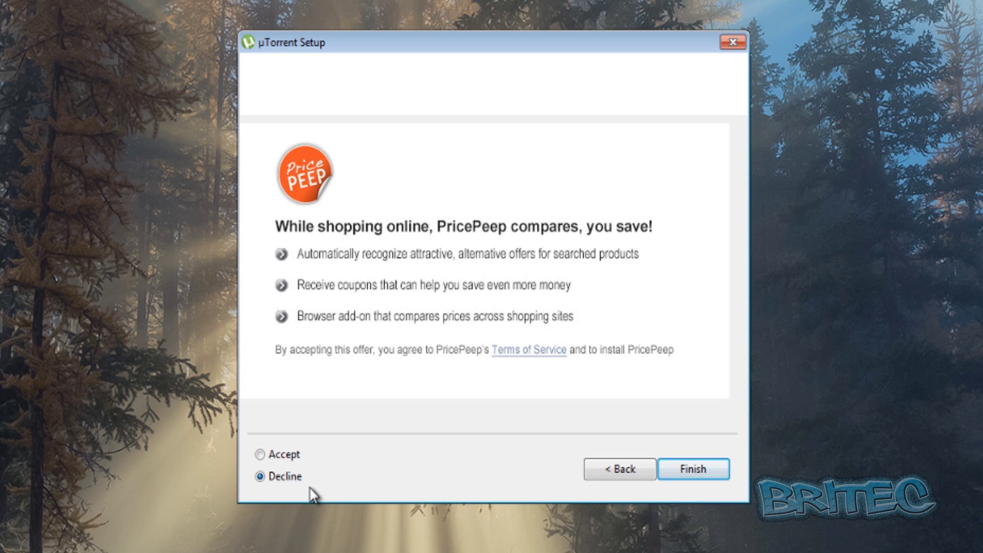
left_click(261, 454)
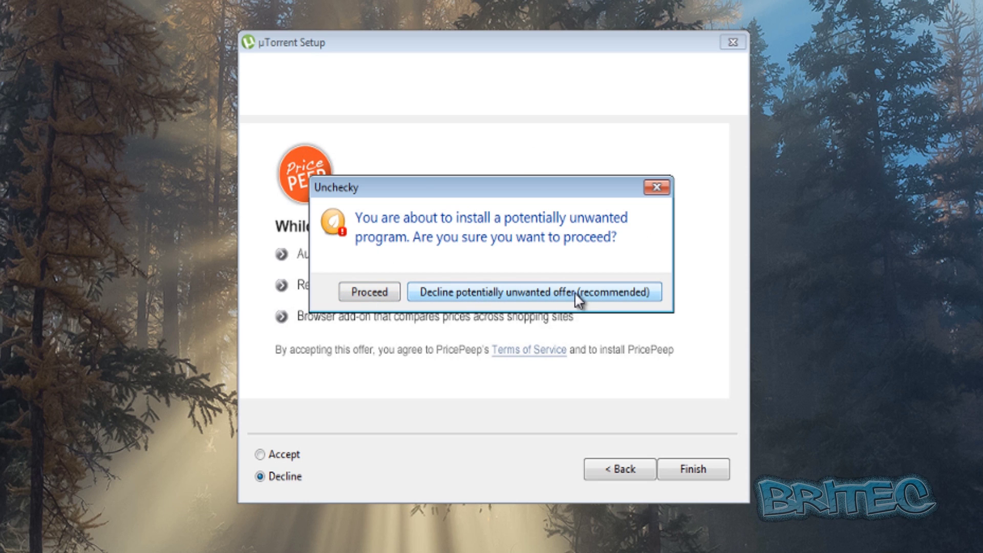
left_click(519, 300)
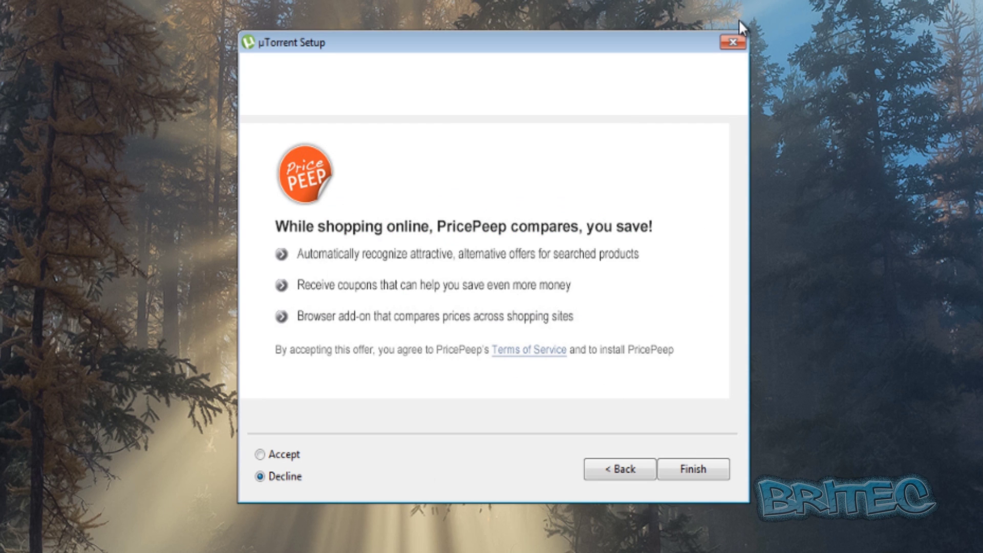
left_click(624, 469)
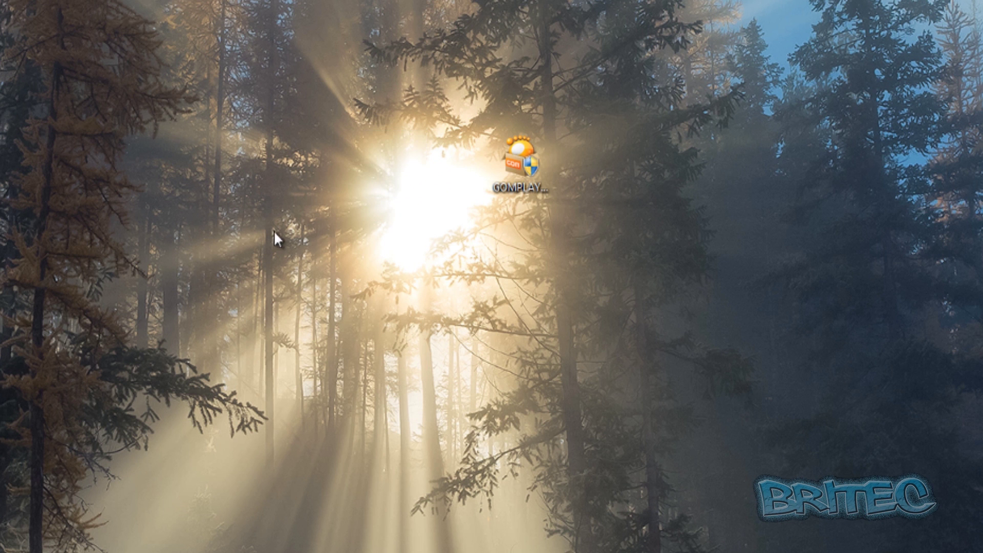
Launch the GOM Player installer, allow it to make changes, and accept the license terms
double_click(508, 161)
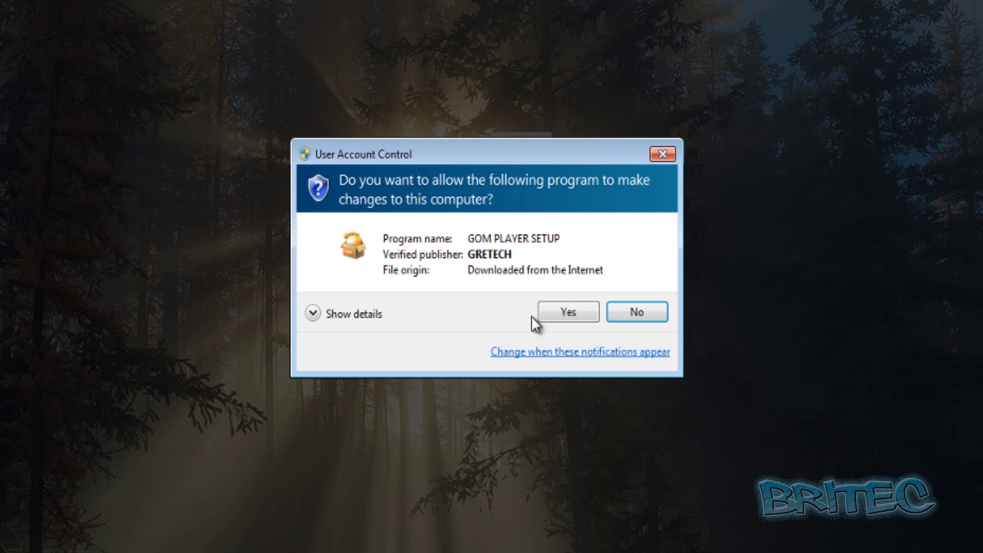
left_click(550, 307)
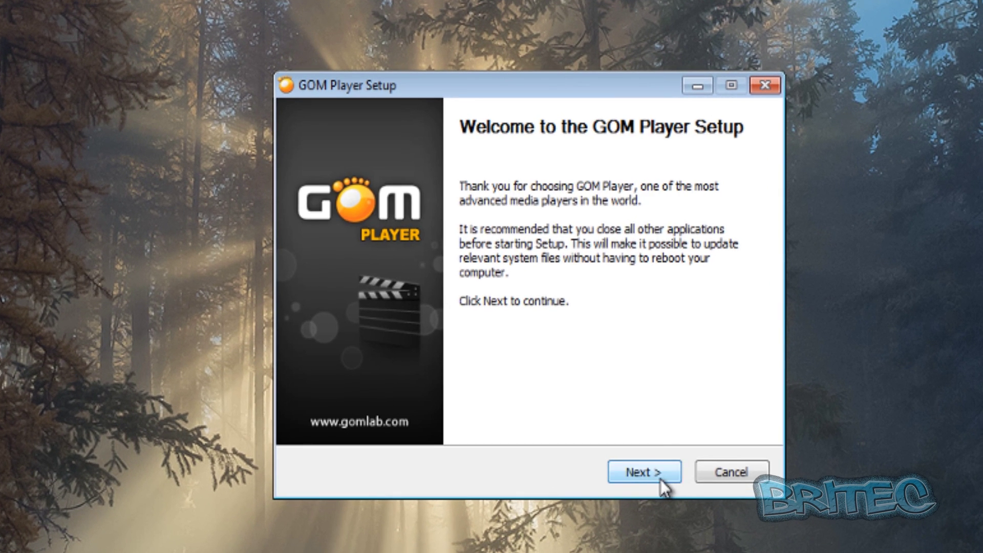
left_click(660, 479)
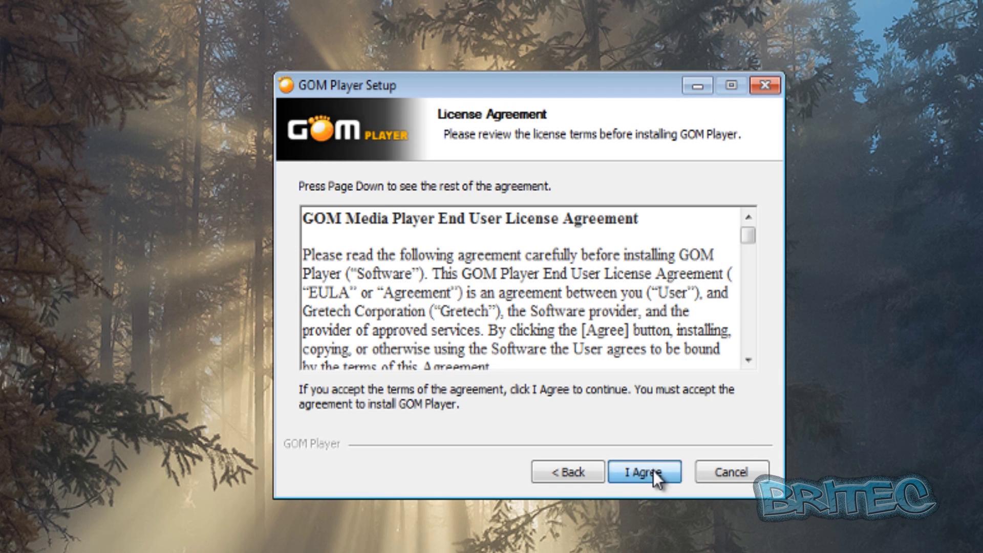
left_click(652, 471)
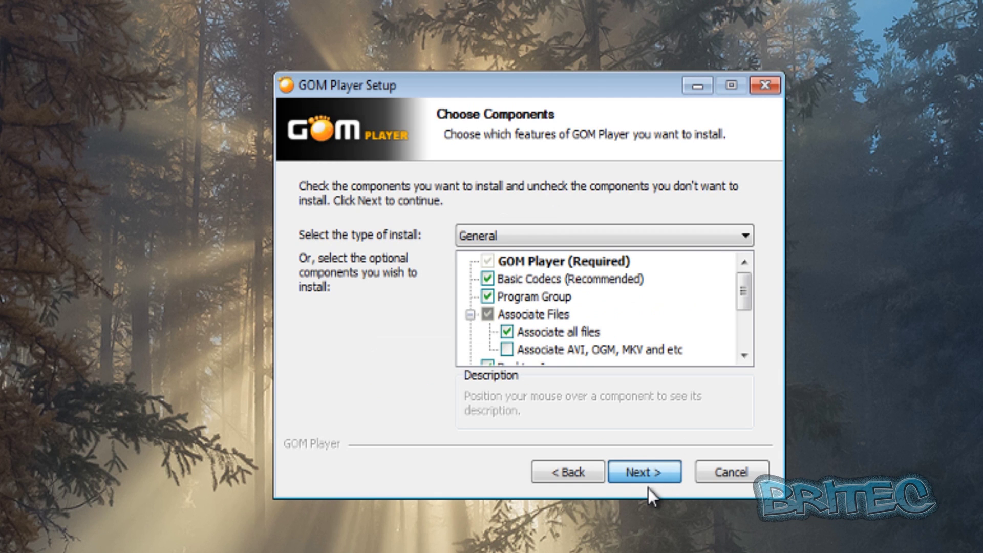
Install GOM Player with the AVG Toolbar offer left unticked, then finish the setup
left_click(651, 481)
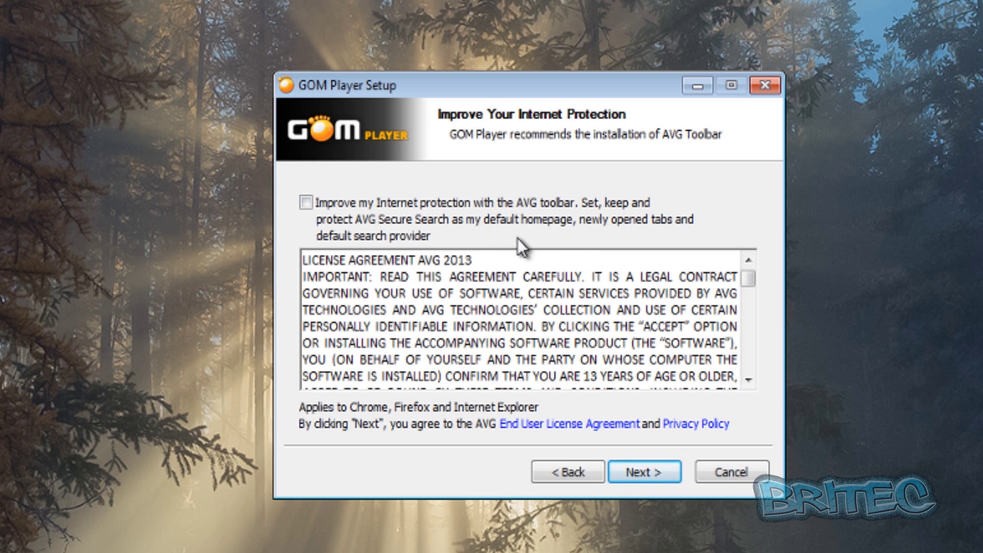
left_click(651, 477)
left_click(640, 483)
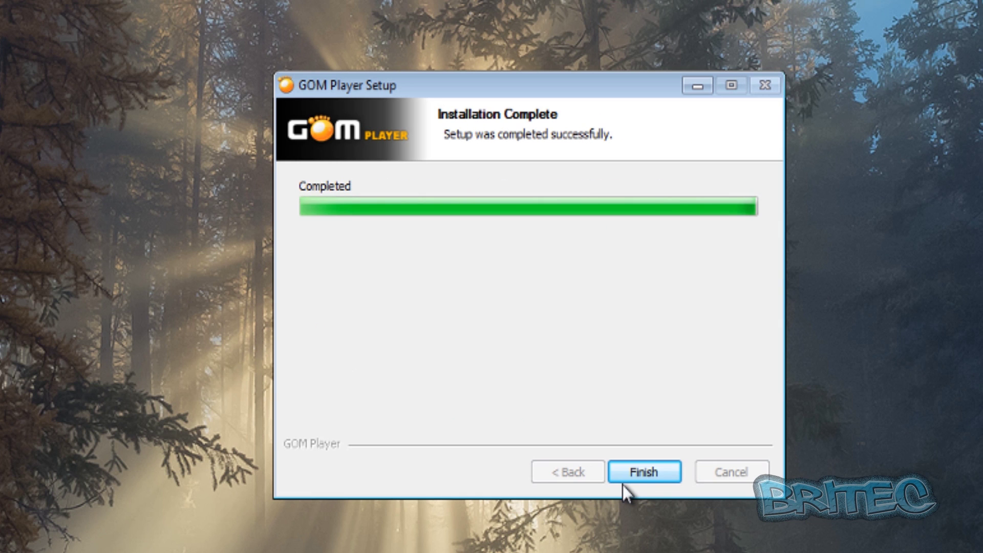
left_click(637, 477)
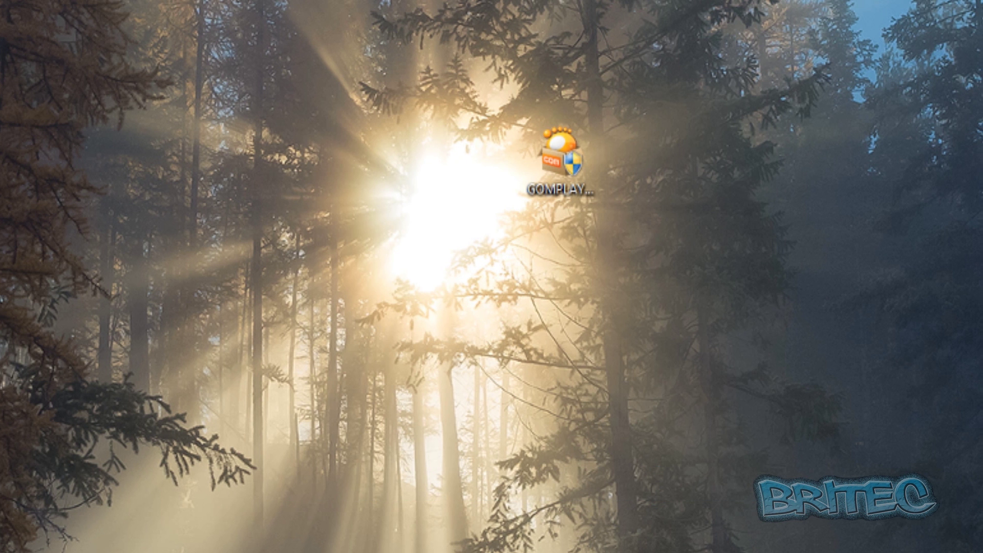
Move the GOM Player icon aside, start PeaZip Setup, and accept its license agreement
left_click_drag(217, 253, 361, 173)
left_click(551, 168)
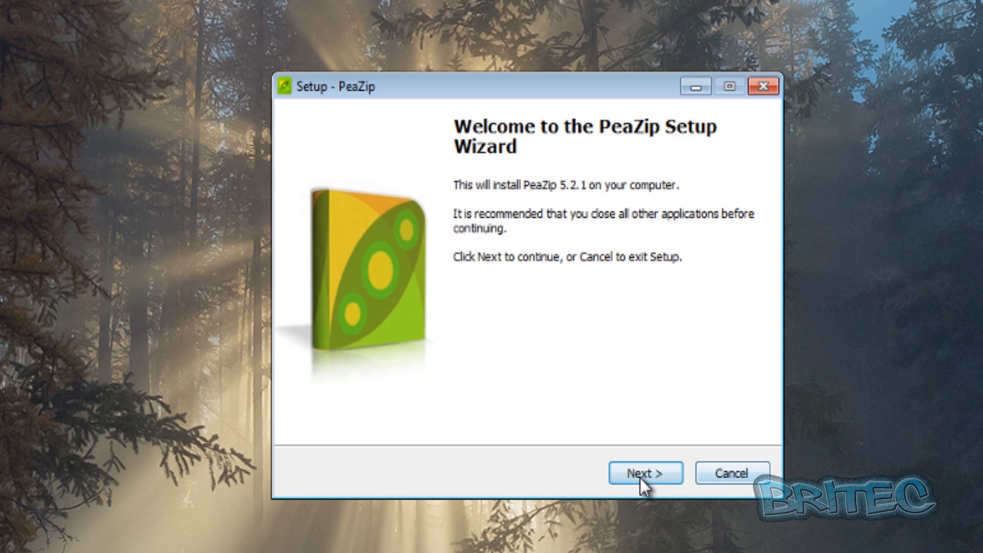
left_click(642, 475)
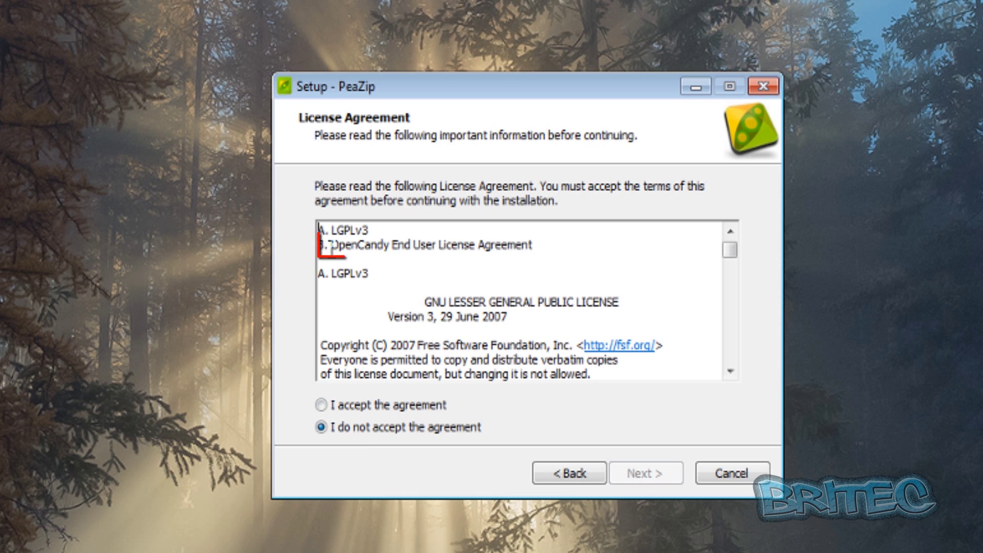
mouse_move(534, 244)
left_mouse_down()
mouse_move(301, 241)
mouse_move(335, 251)
left_mouse_up()
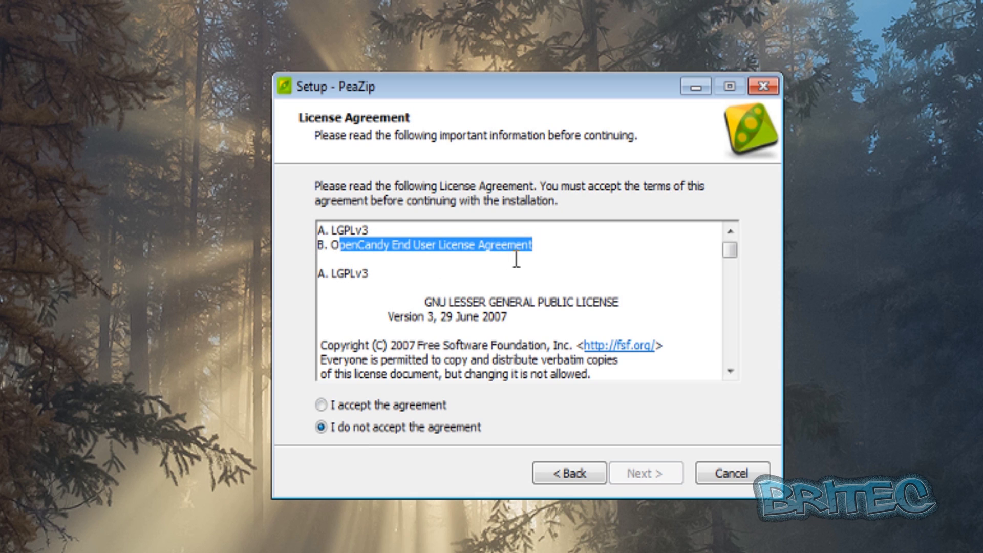
left_click(321, 405)
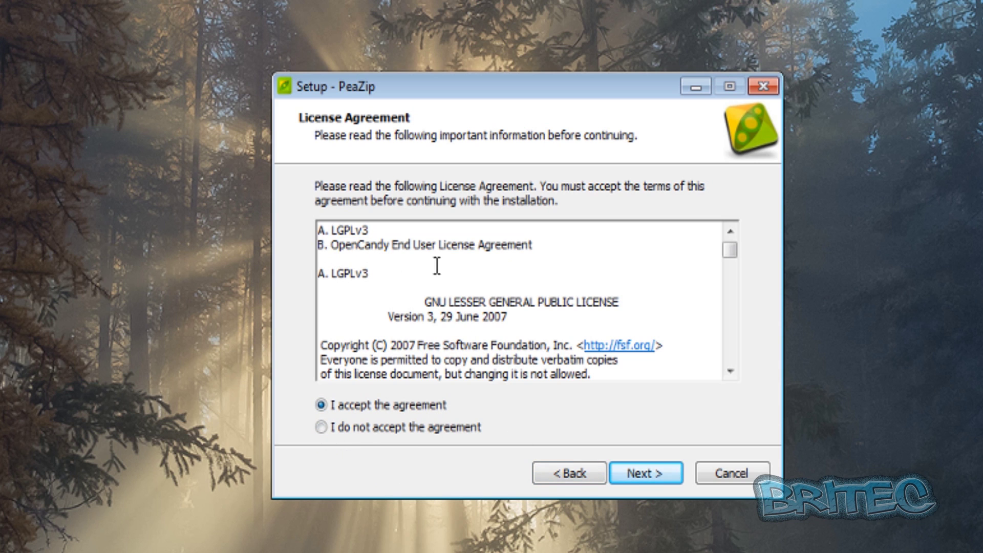
Advance to PeaZip's installation options, go back, and retry to raise Unchecky's warning
left_click(647, 470)
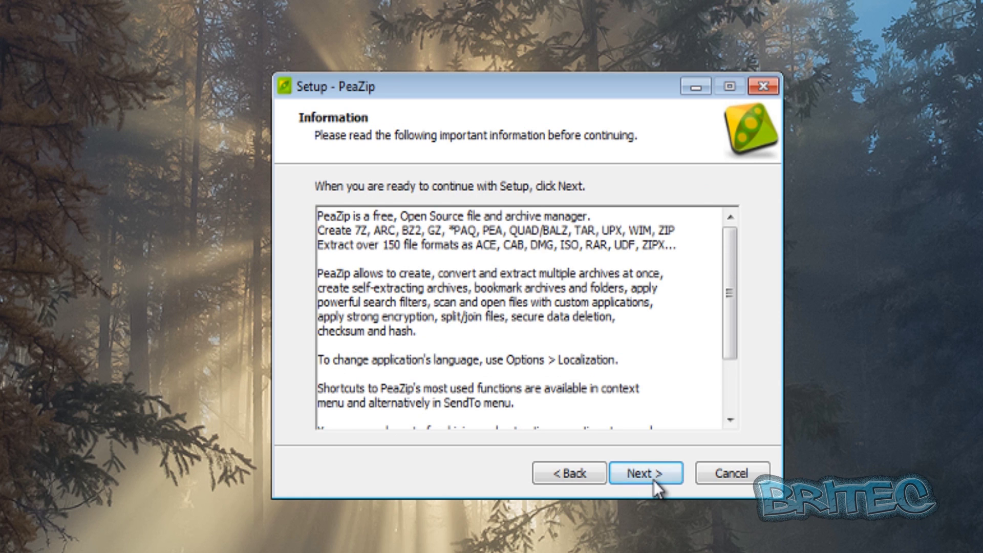
left_click(654, 480)
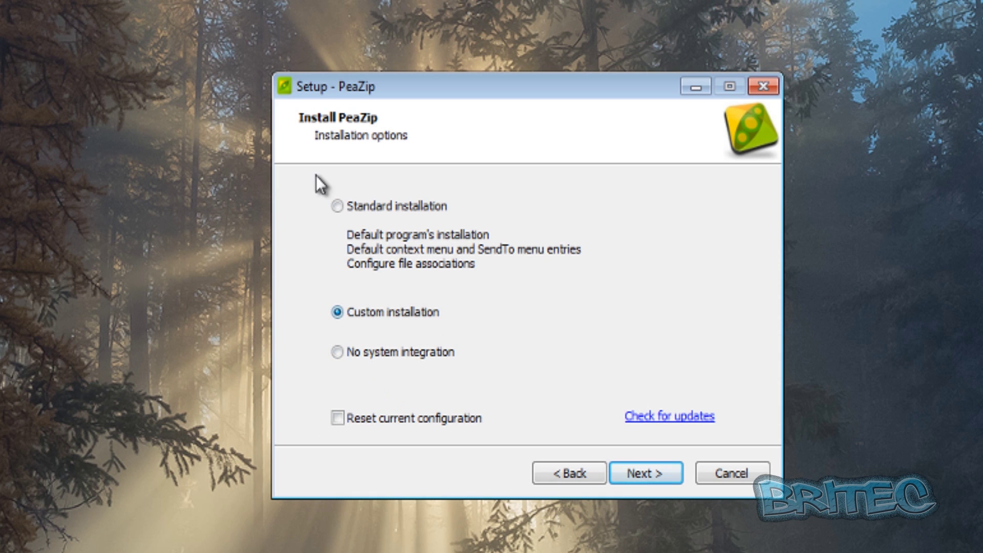
left_click(650, 477)
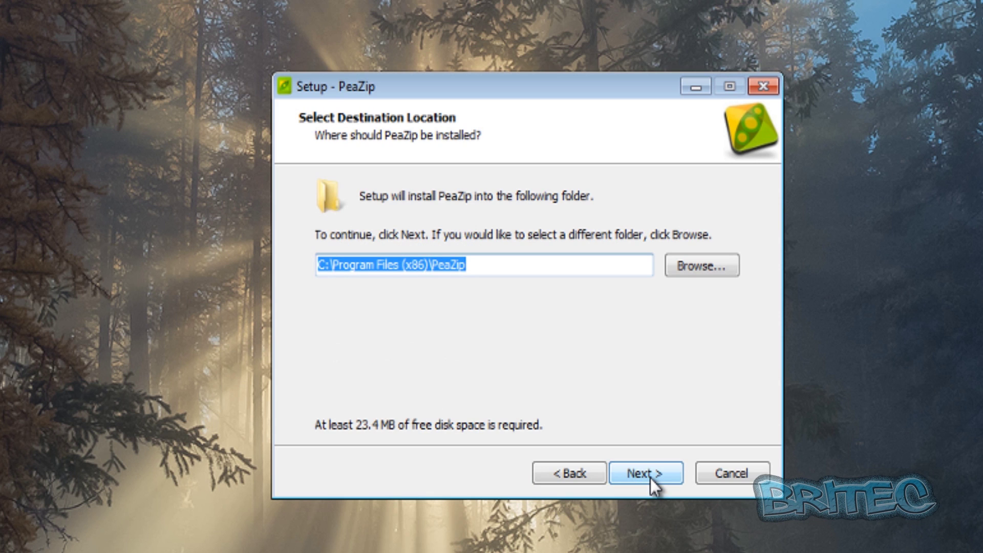
left_click(549, 471)
left_click(340, 213)
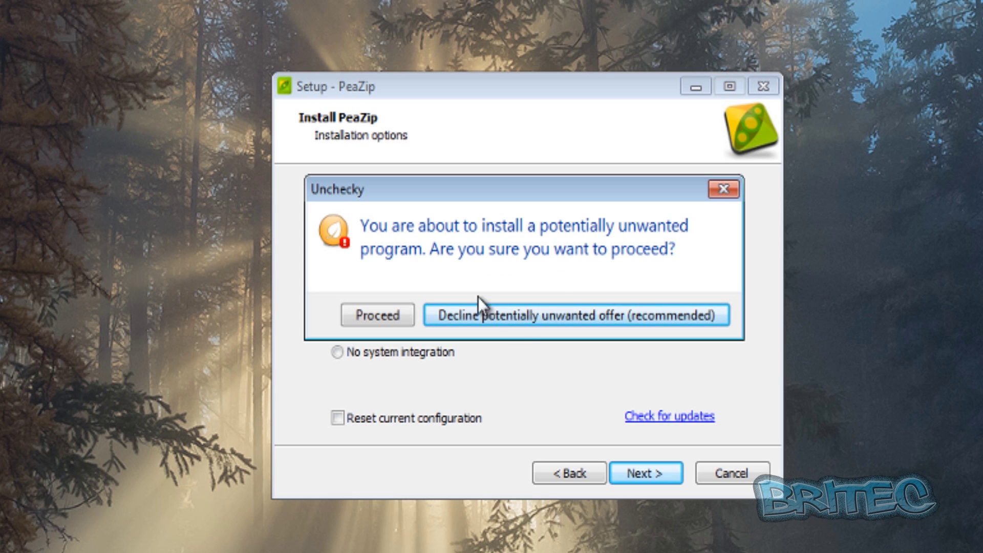
Decline the potentially unwanted offer and accept the context menu and SendTo entries
left_click(526, 315)
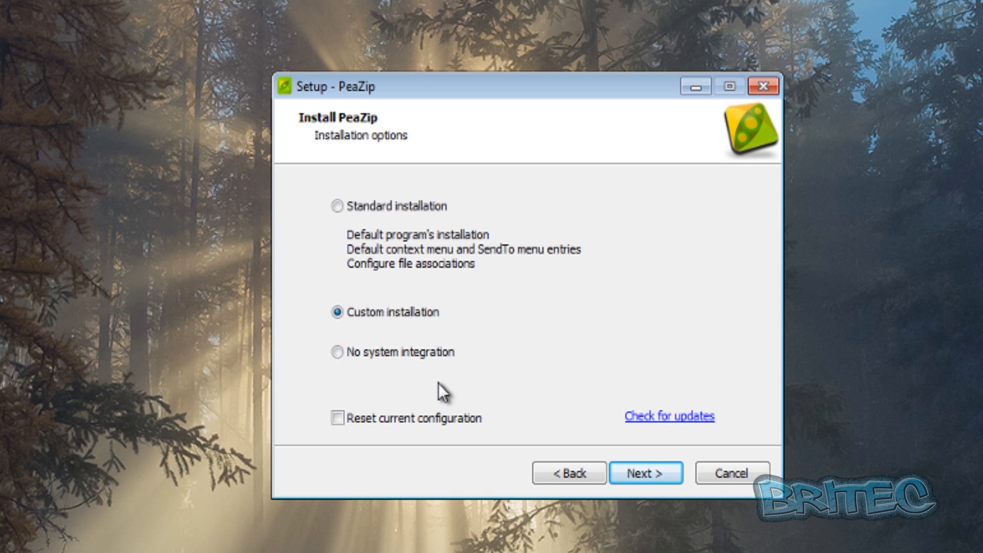
left_click(651, 475)
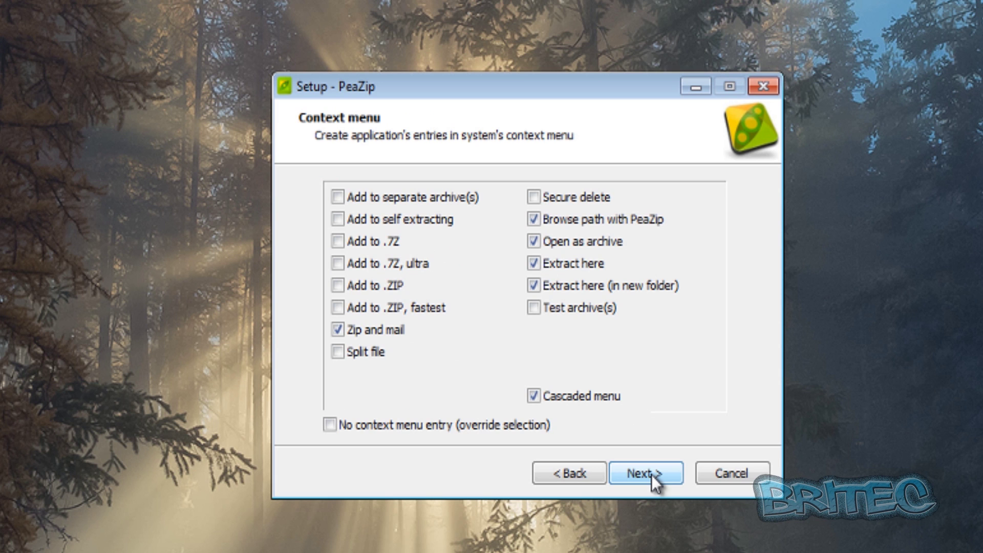
left_click(649, 477)
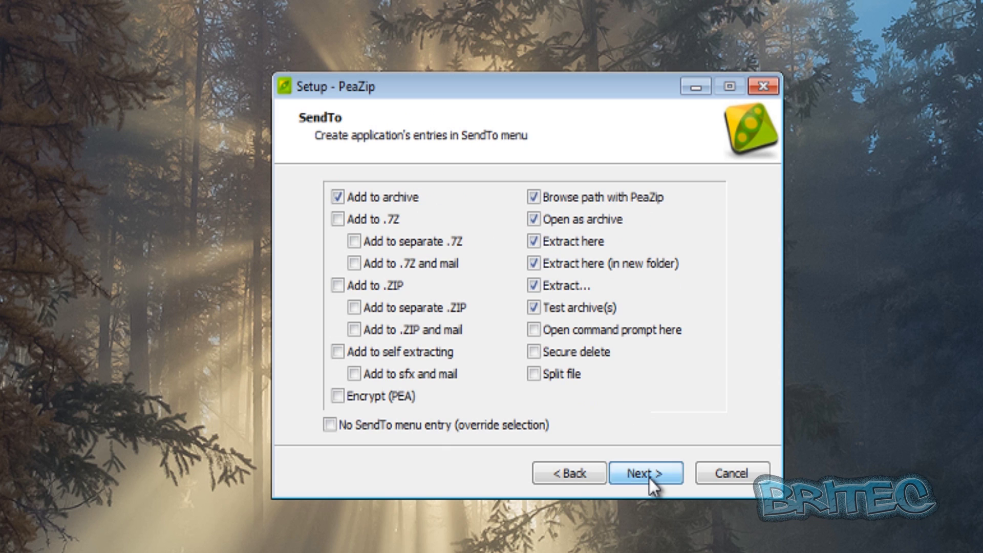
left_click(649, 477)
Accept the remaining pages, install PeaZip, and close the finished setup wizard
left_click(649, 476)
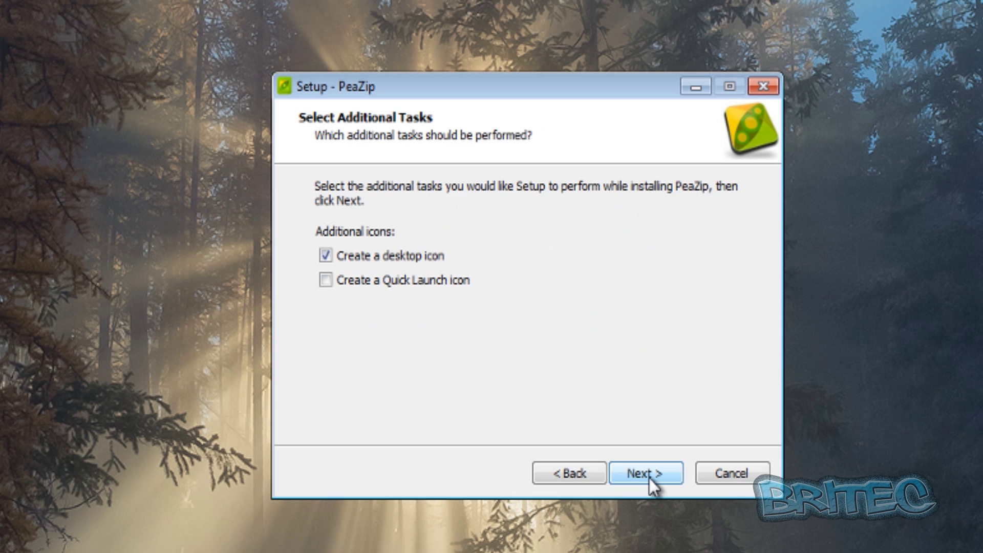
left_click(648, 477)
left_click(649, 477)
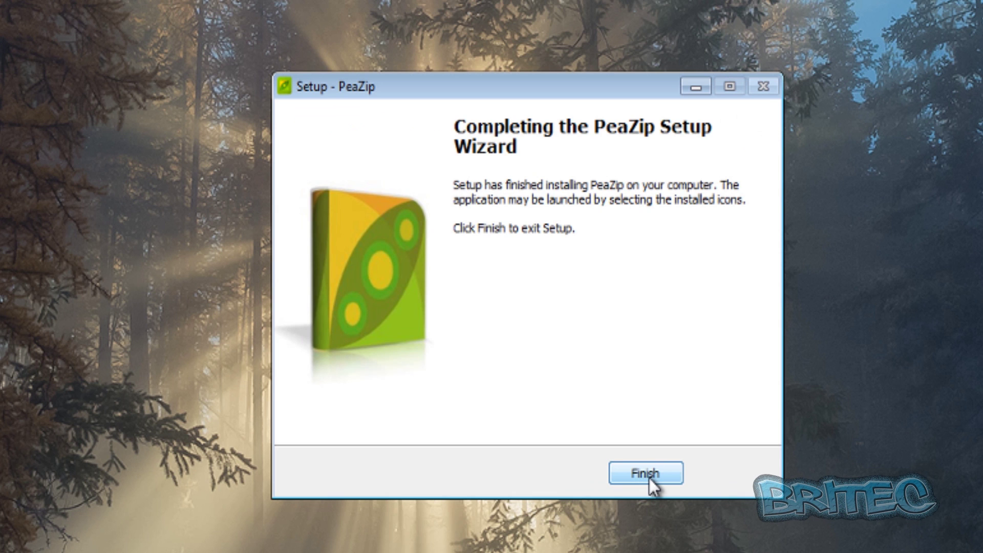
left_click(649, 477)
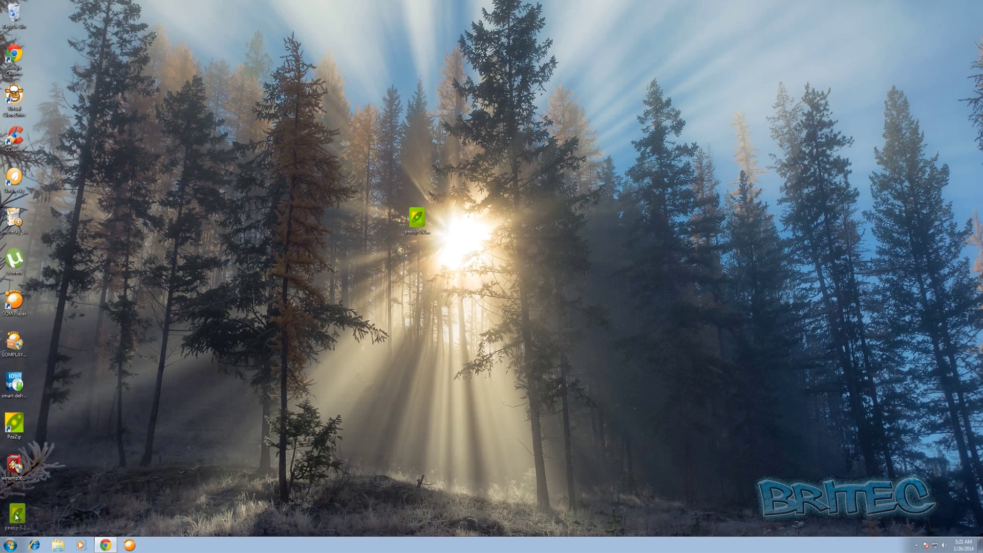
Drag the PeaZip installer icon from the desktop centre to the bottom of the left column
left_click_drag(429, 218, 17, 513)
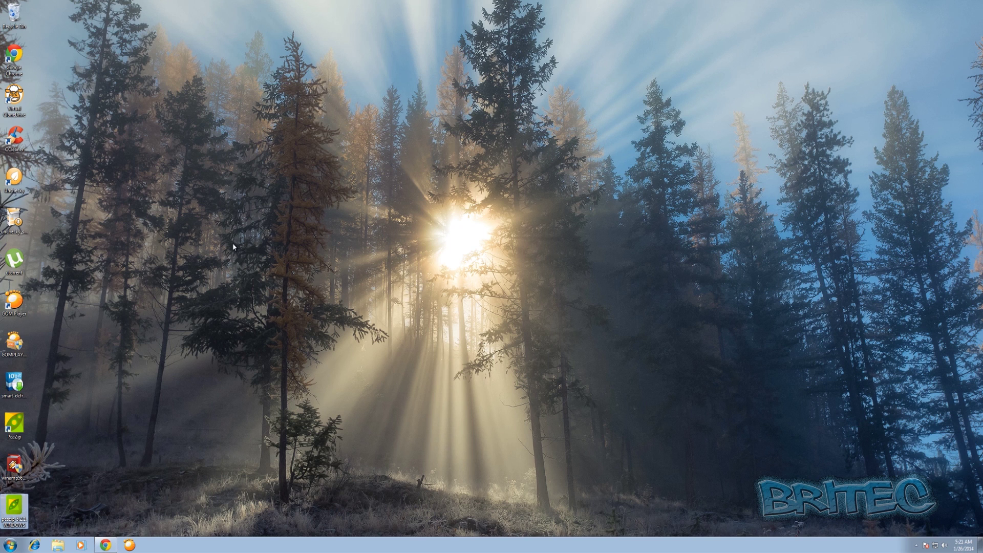